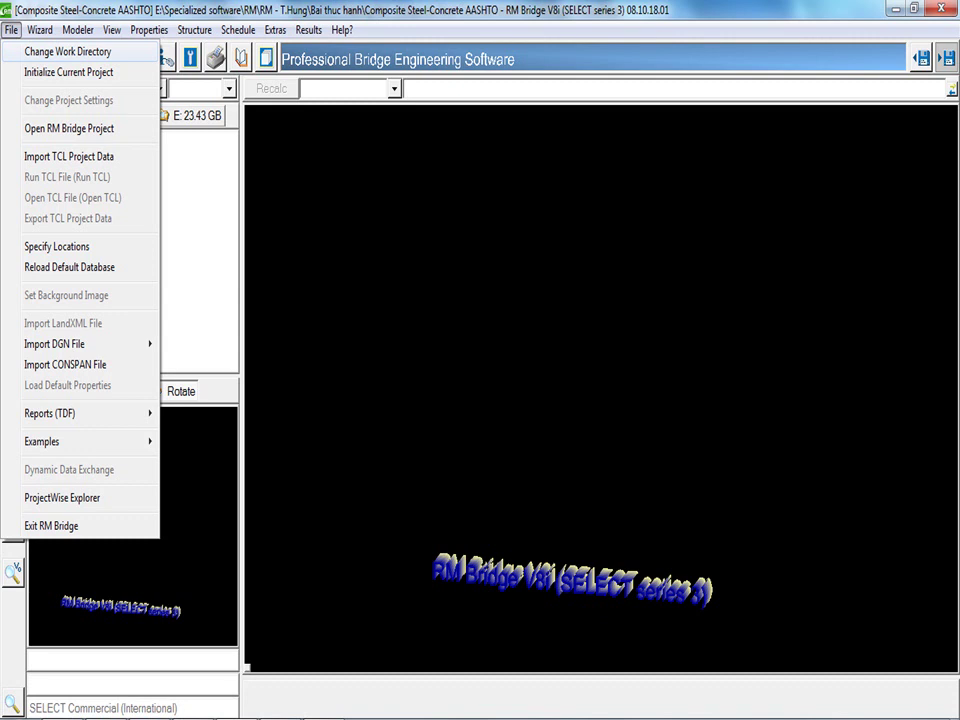
Set the Composite Steel-Concrete AASHTO folder as work directory and initialize the project with AASHTO LRFD 2007, material group AASHTO_LRFD and default SI units.
key(Return)
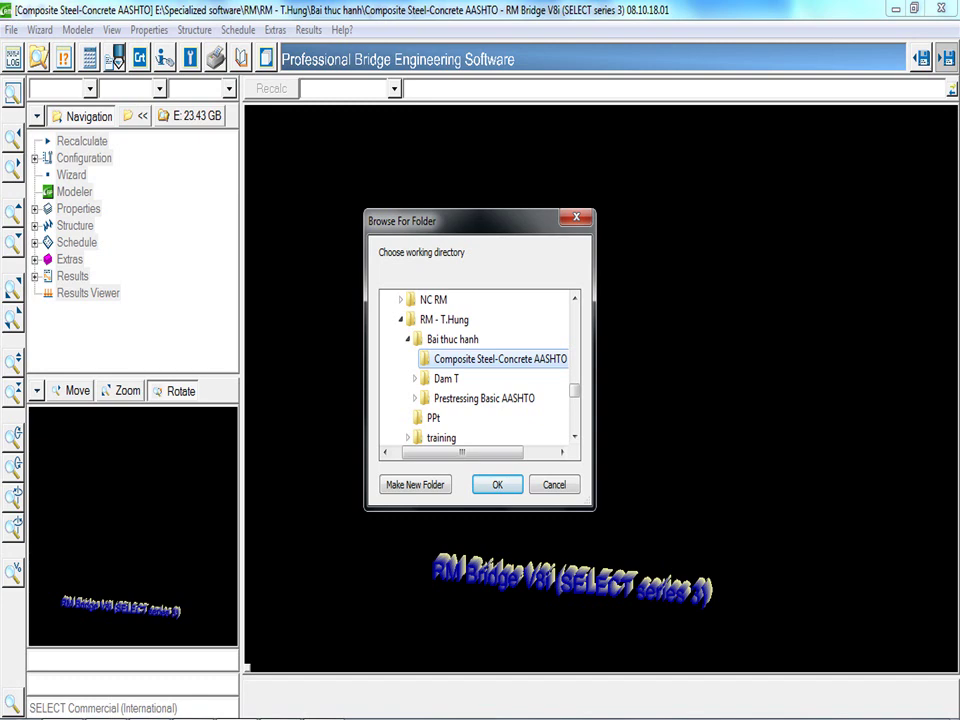
key(Return)
key(alt+f)
key(Down)
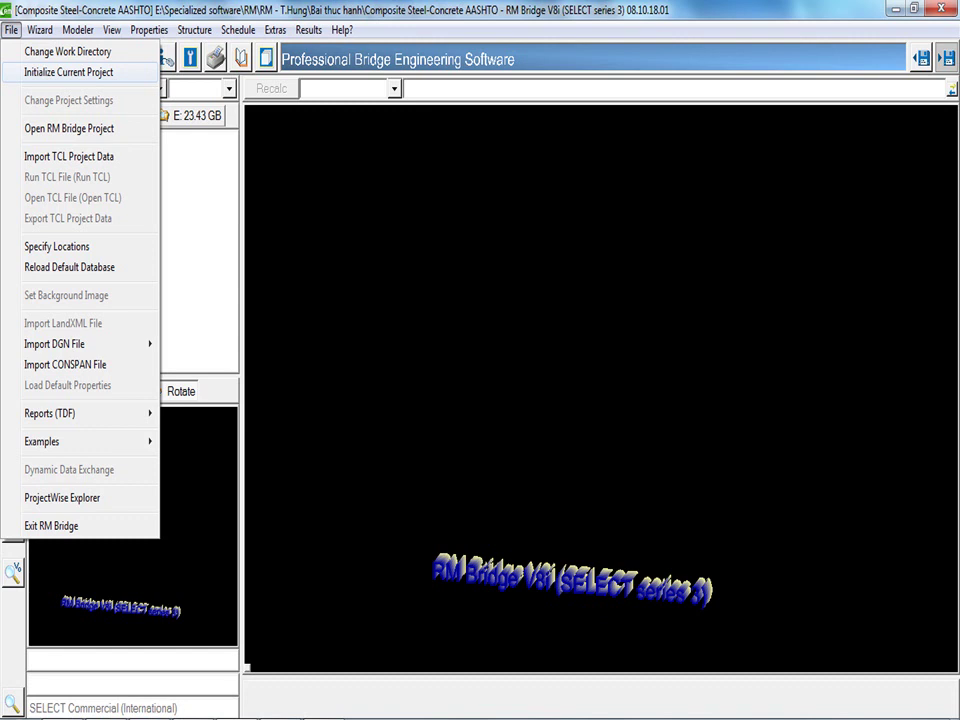
key(Return)
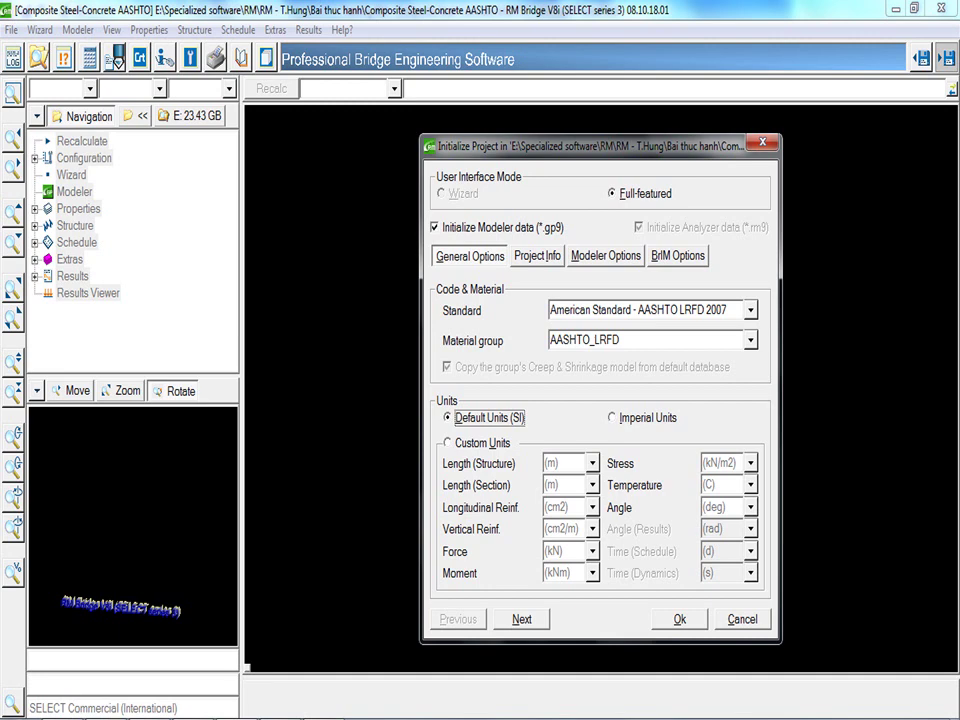
key(Return)
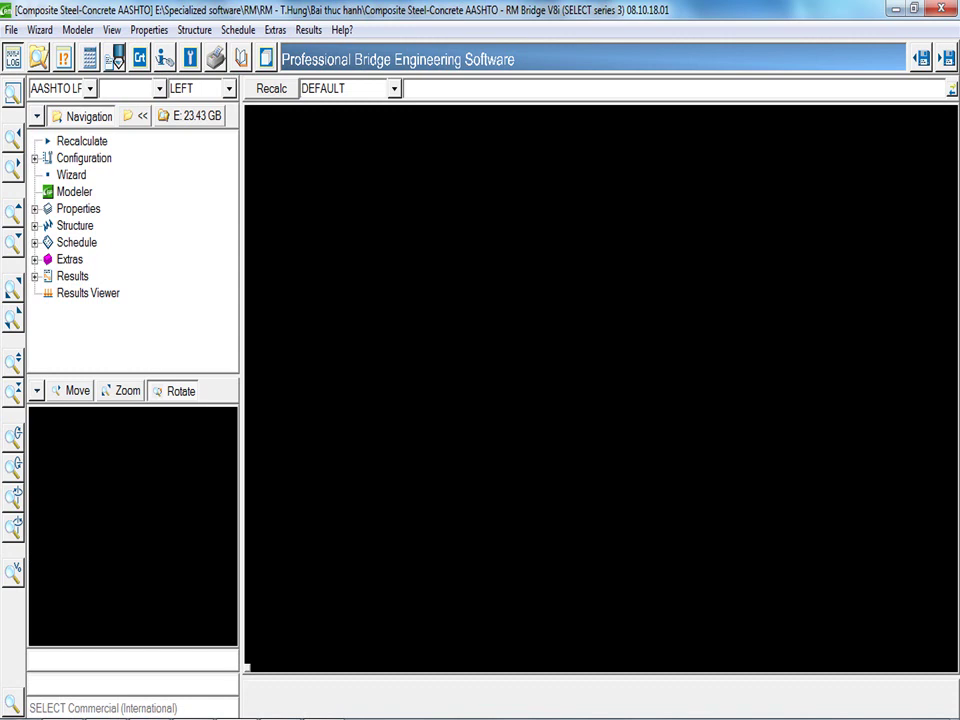
Create Axis1 in the Modeler with a plan point at X 0, Z 0, a 30 m line, and an elevation point at station 0, height 0.
click(116, 59)
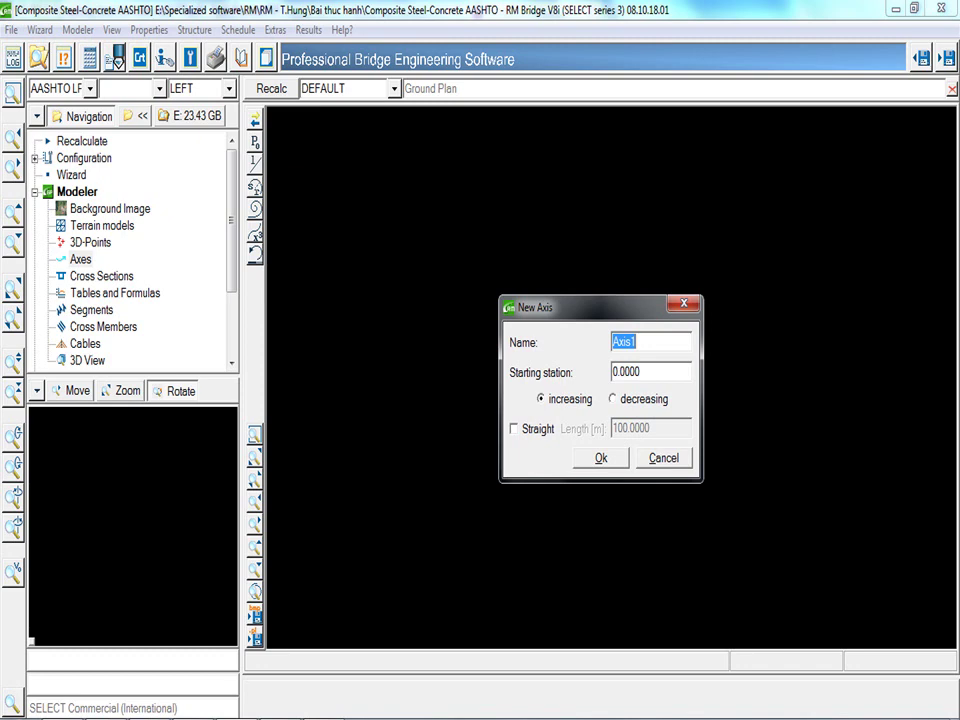
key(Return)
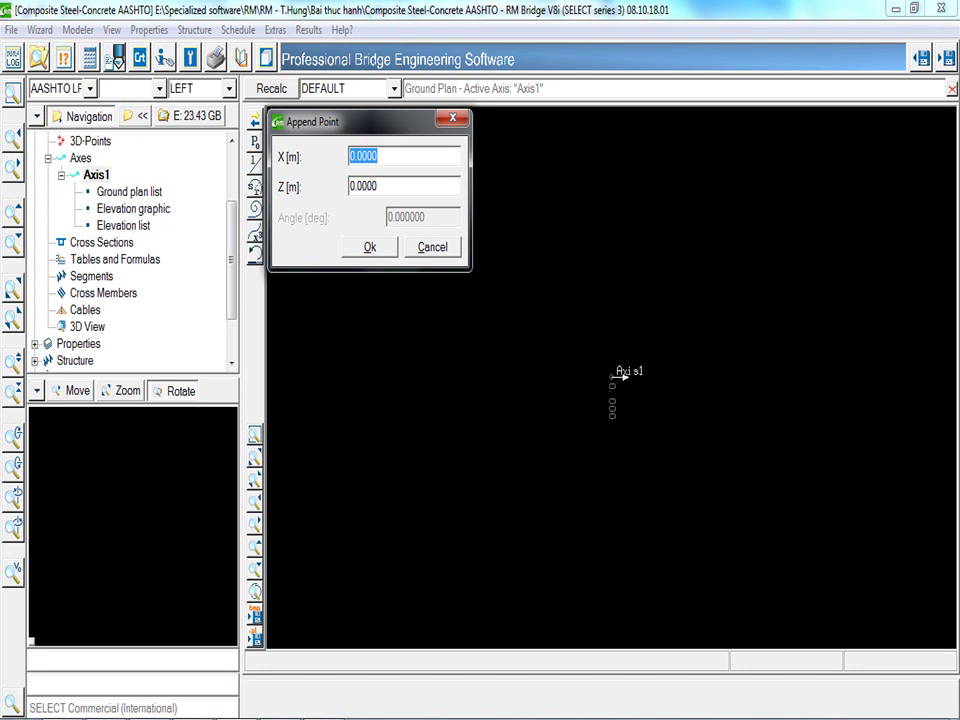
key(Return)
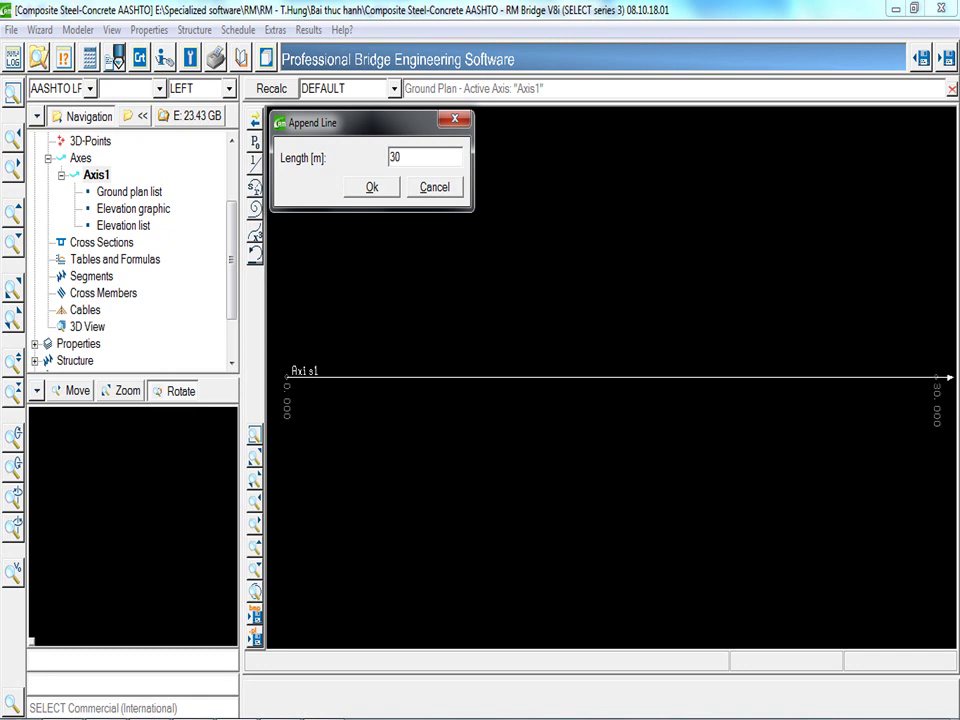
key(Return)
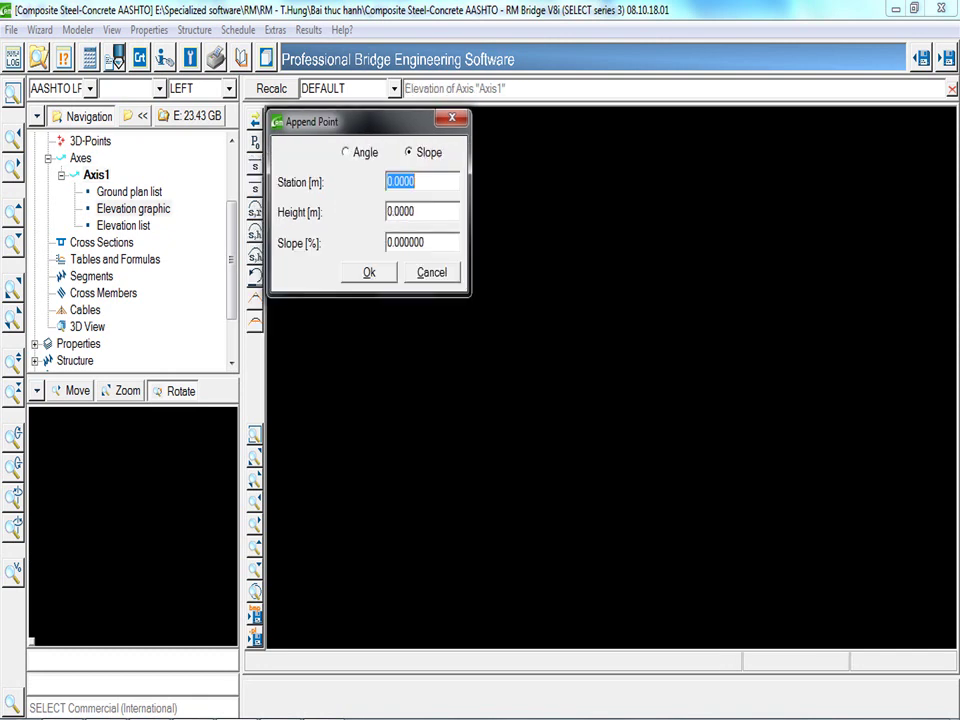
key(Return)
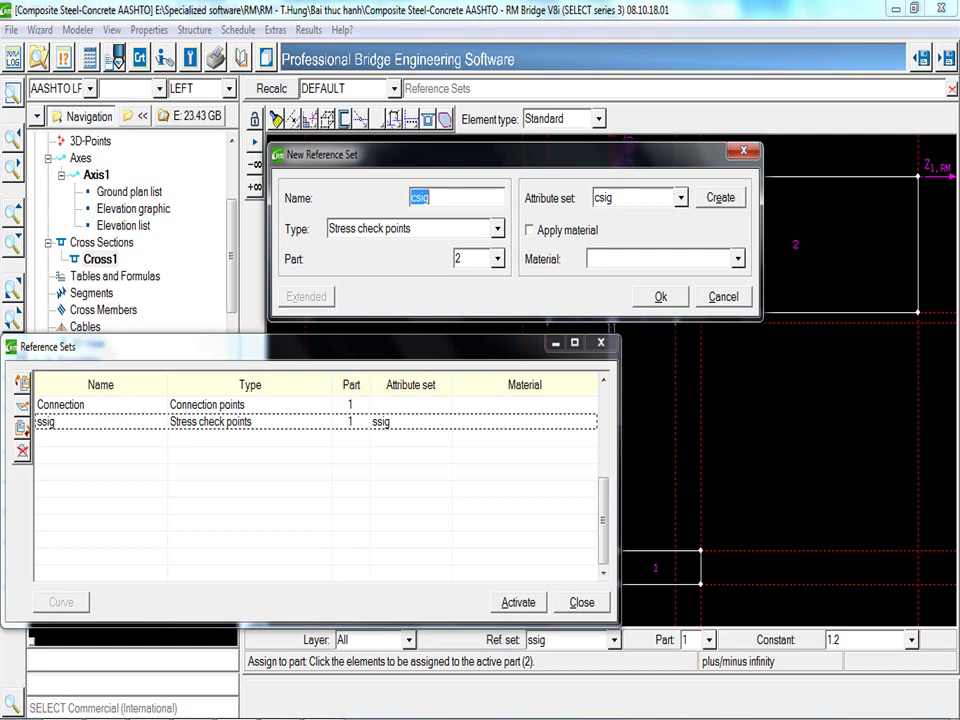
Add the reference set csig for stress check points on part 2 of Cross1, with attribute set csig.
key(Return)
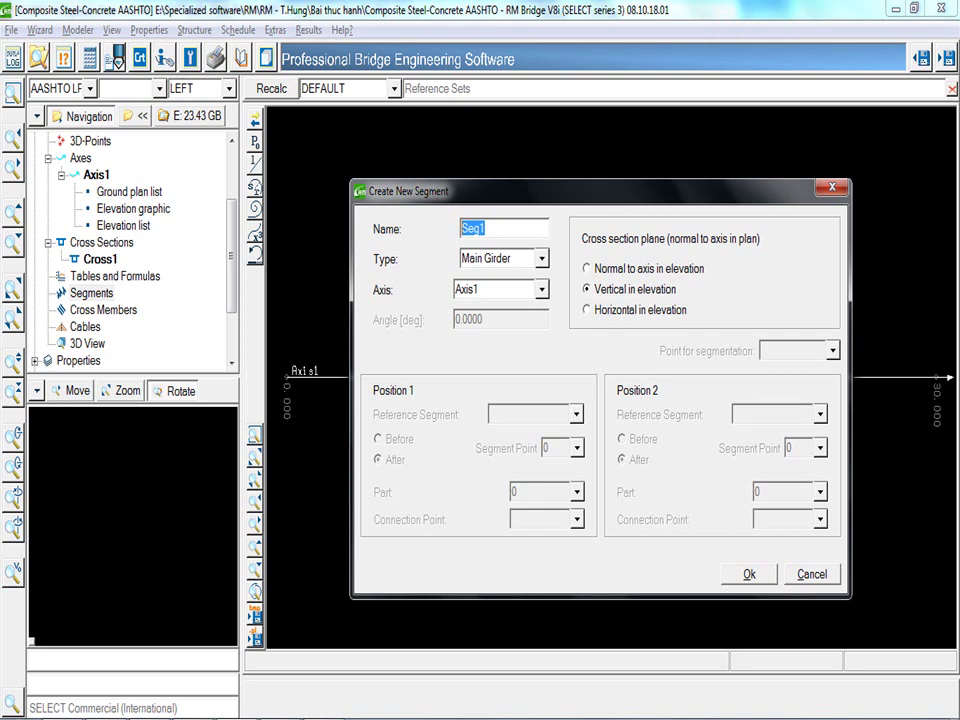
Create main girder segment Seg1 on Axis1 and insert points from station 0 to 30 m at 1 m steps with Cross1.
key(Return)
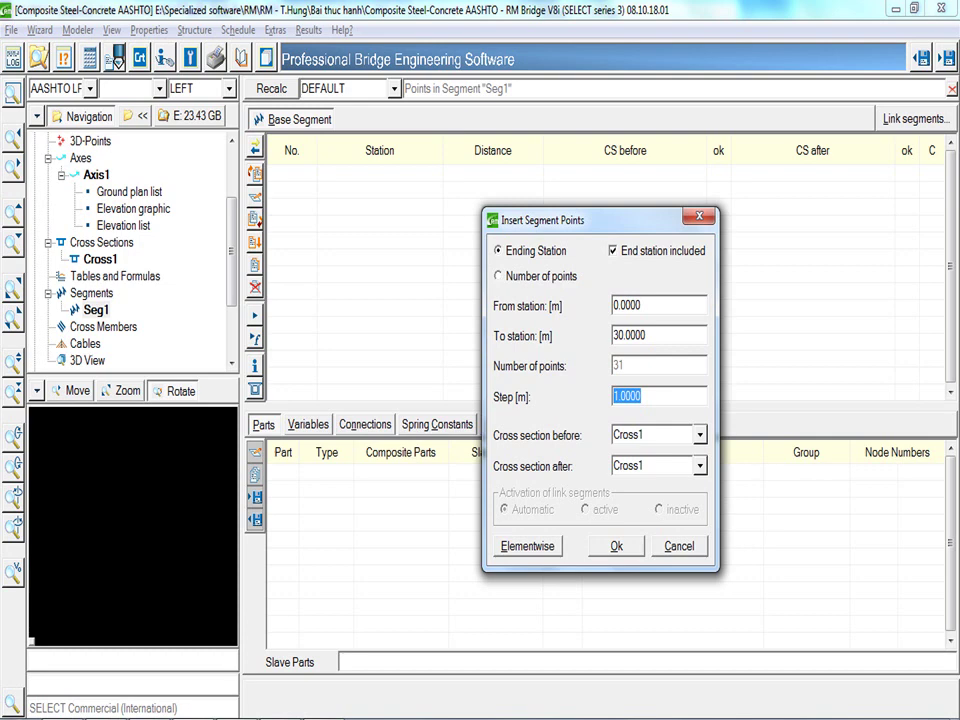
key(Return)
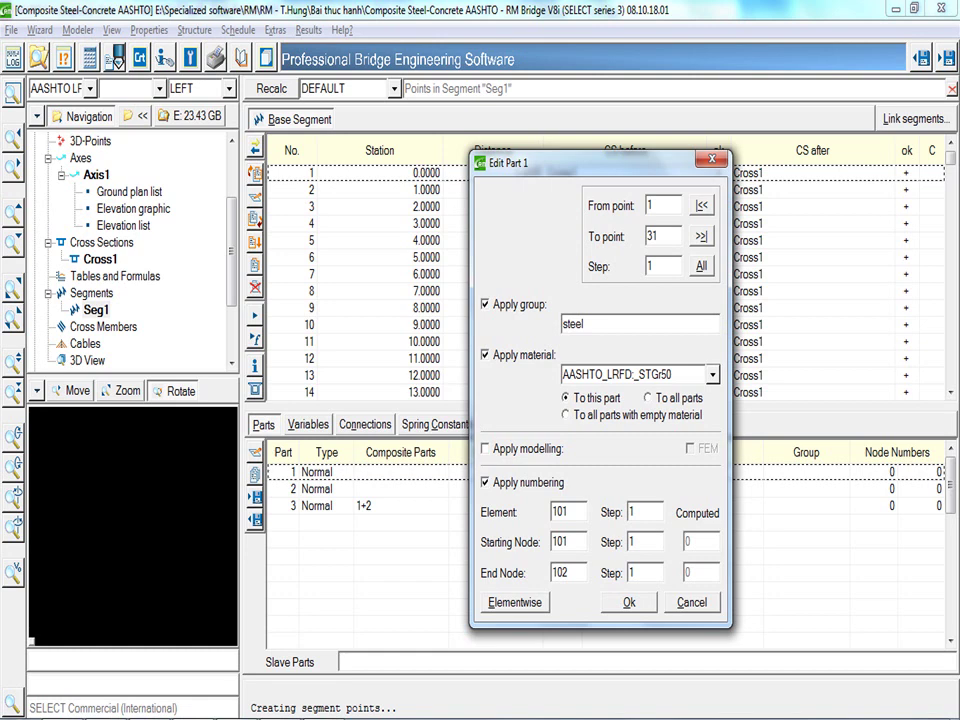
Assign group steel, material STGr50 and elements from 101 to part 1, and group concrete, material C7ksi and elements from 201 to part 2.
key(Return)
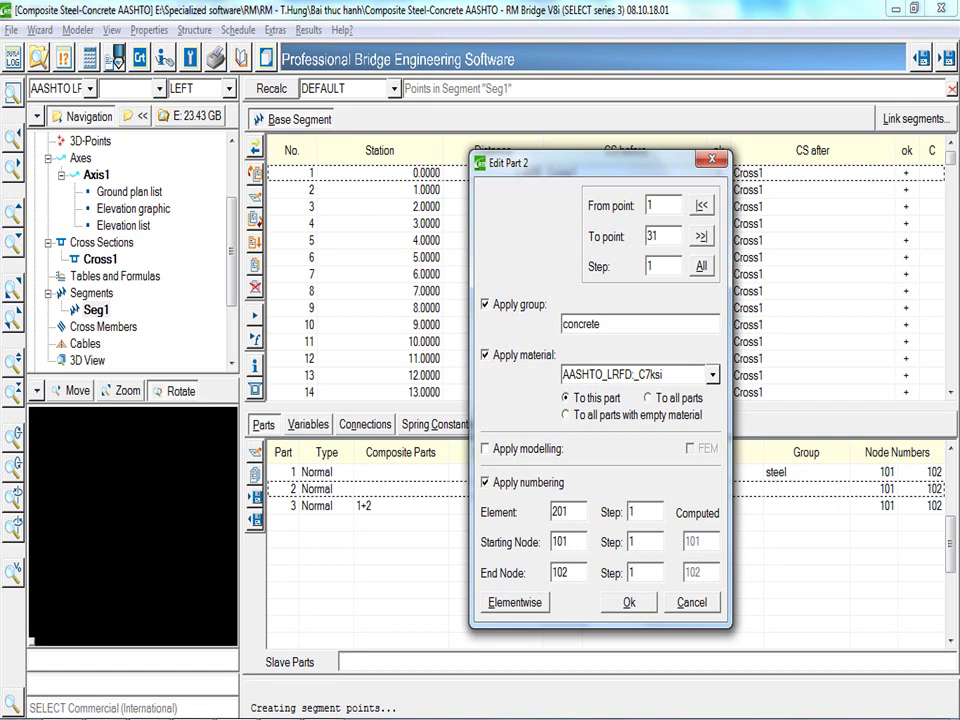
key(Return)
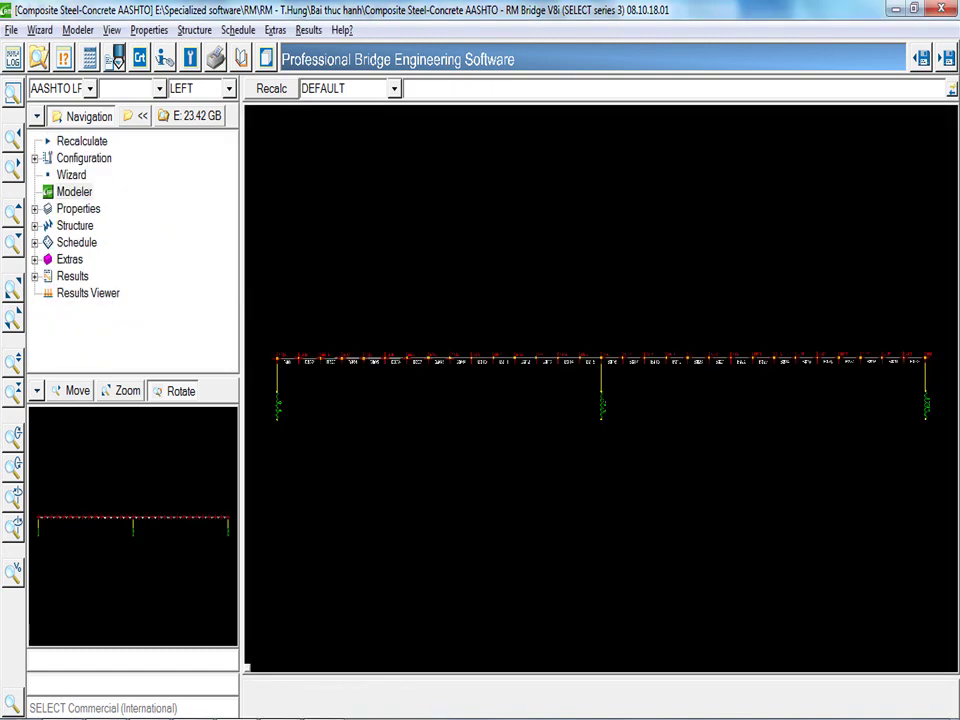
Recalculate the project with only the cross-section calculation and structure check enabled.
double_click(81, 141)
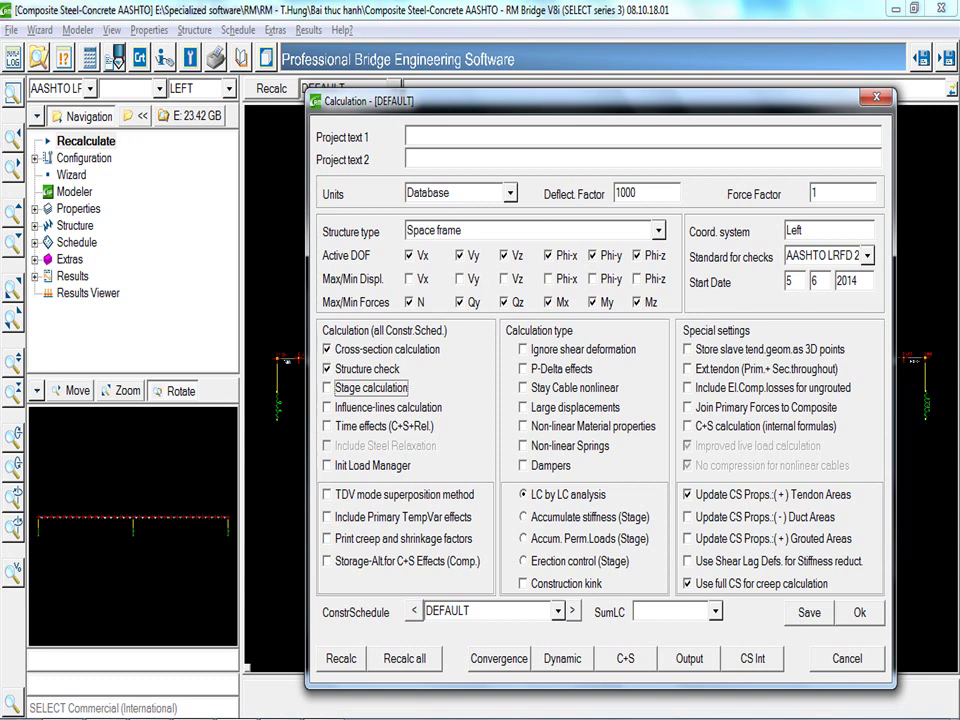
key(Return)
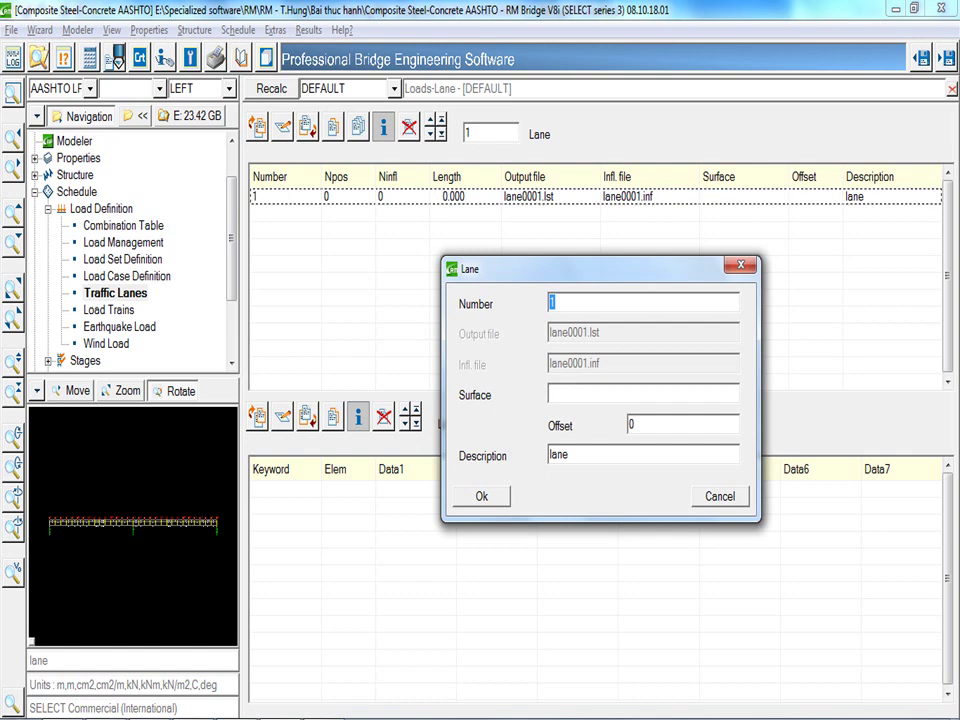
Define traffic lane 1, described as lane, with MACRO1 vertical load on elements 301 to 330, step 1, Phi 1.0 and Ndiv 1.
key(Return)
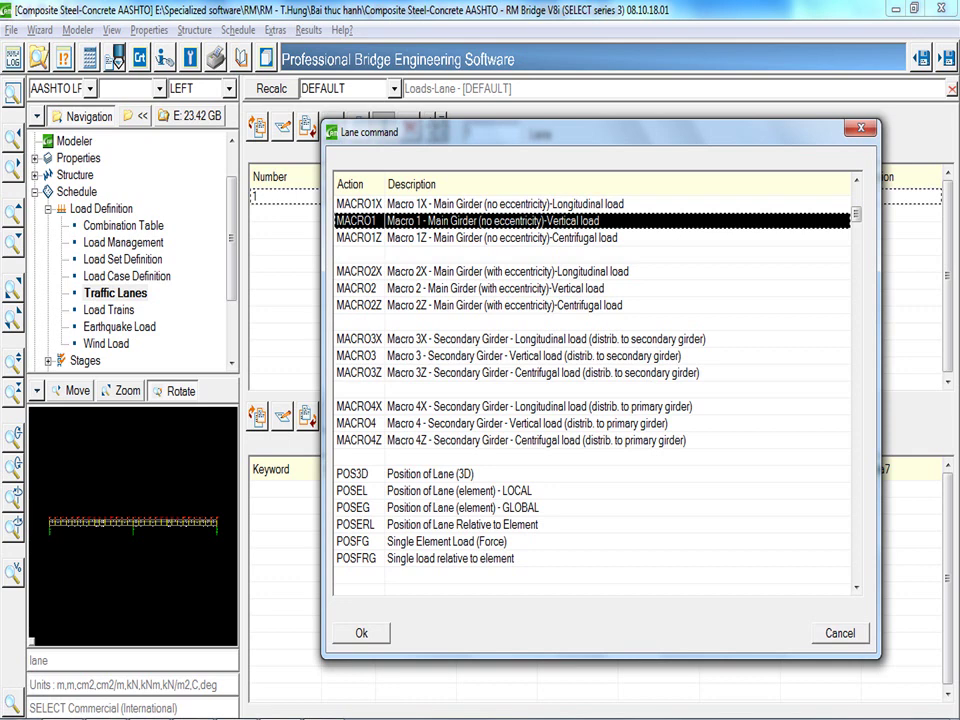
key(Return)
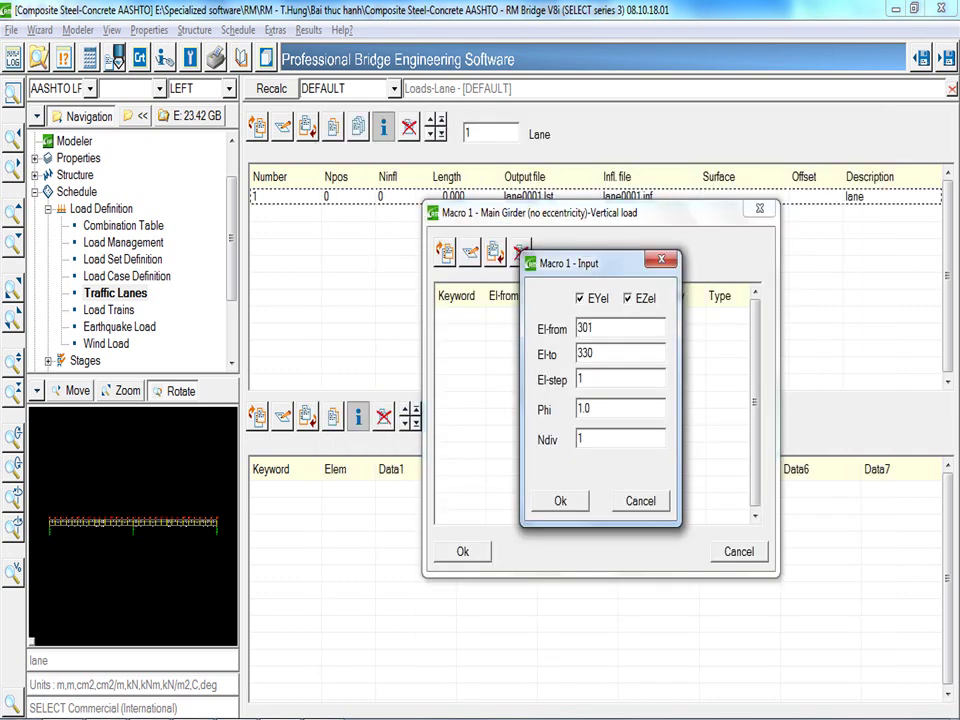
key(Return)
key(Return)
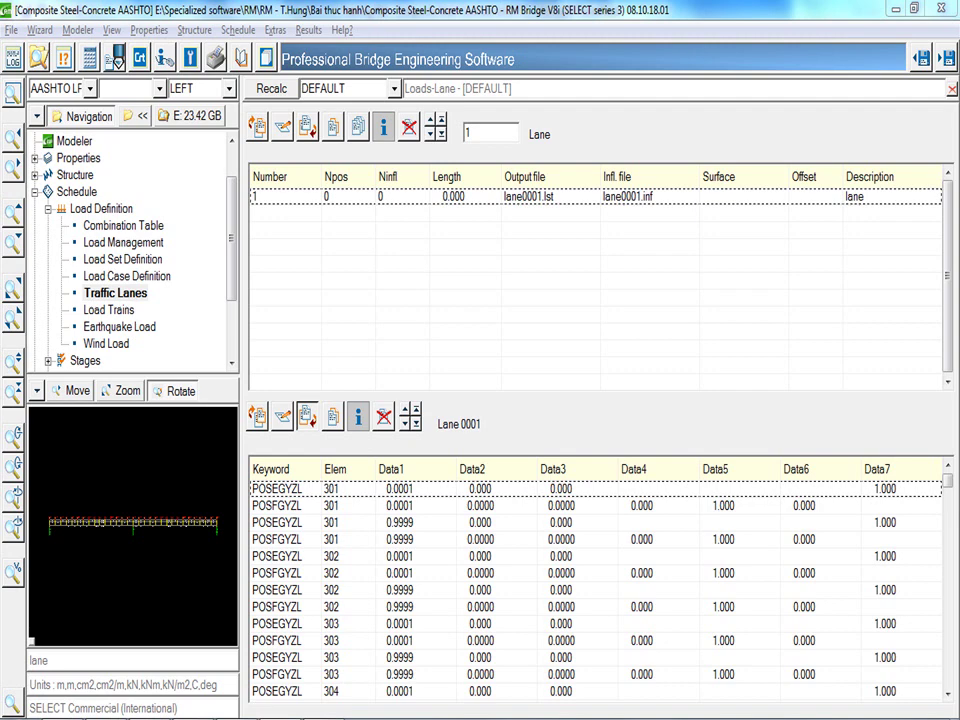
Define load train 1 with minimum and maximum factors of 1 and a concentrated load F of -200 kN.
click(112, 309)
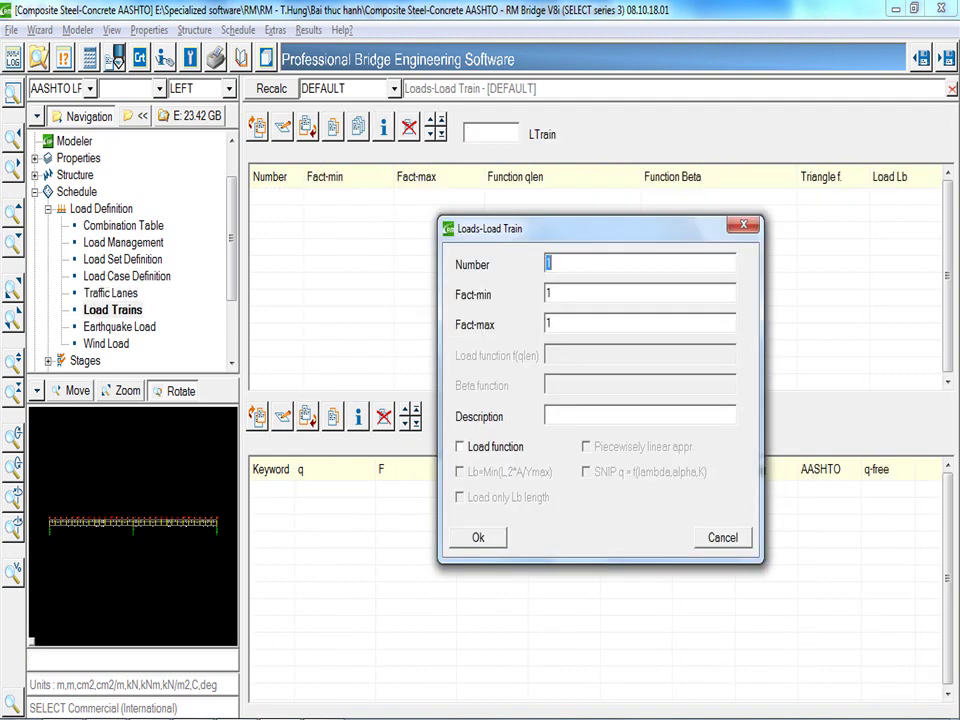
key(Return)
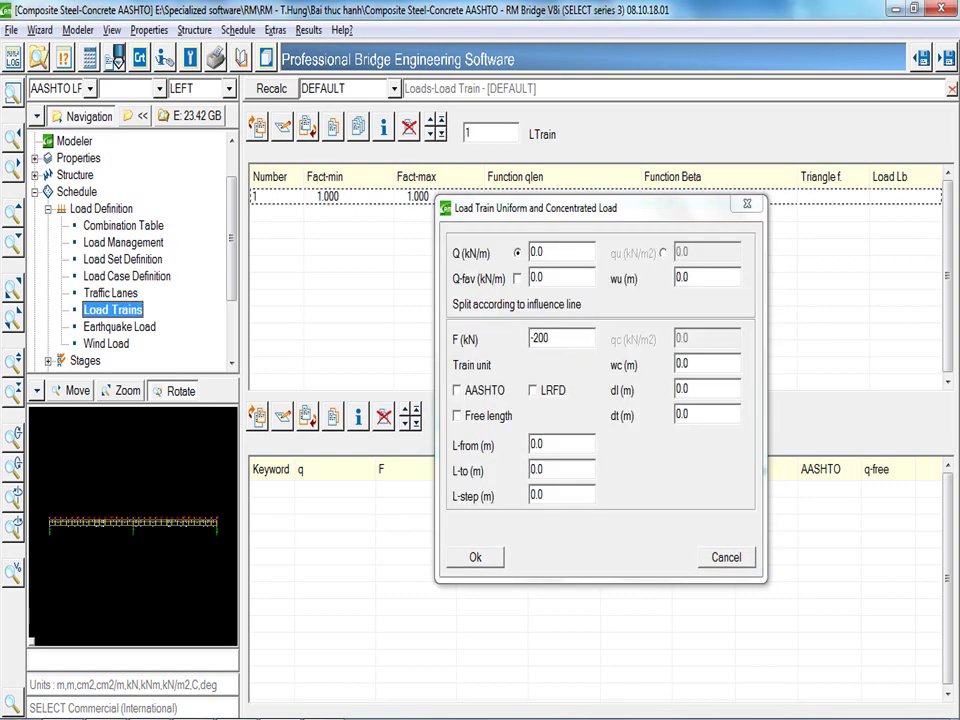
key(Return)
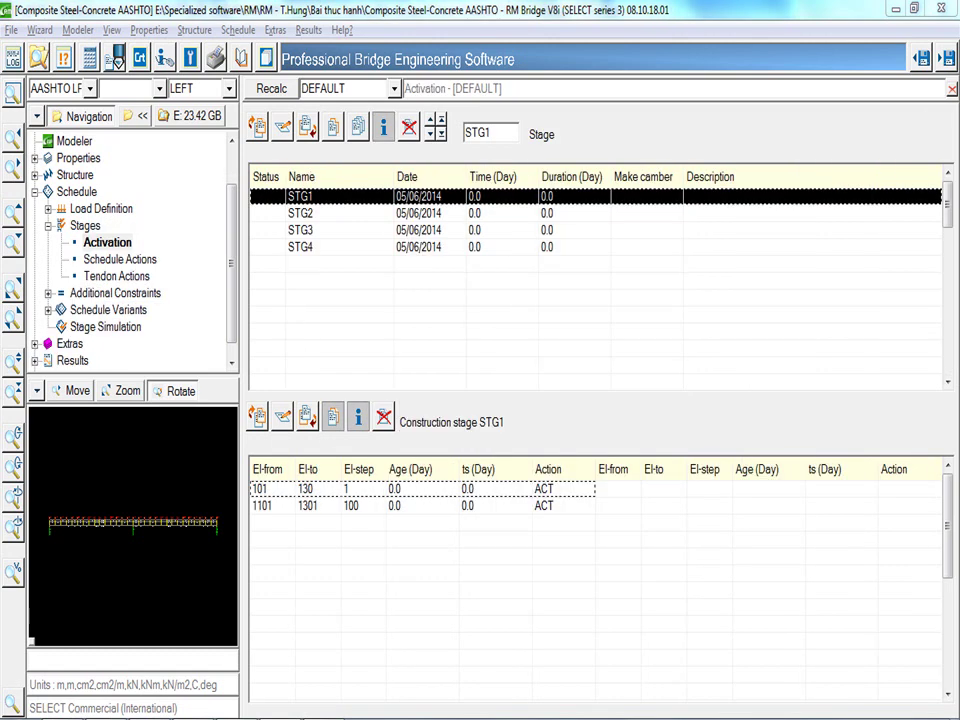
Go through the element activation of STG2 and the schedule actions of STG2 and STG3, and recalculate the DEFAULT schedule.
click(300, 213)
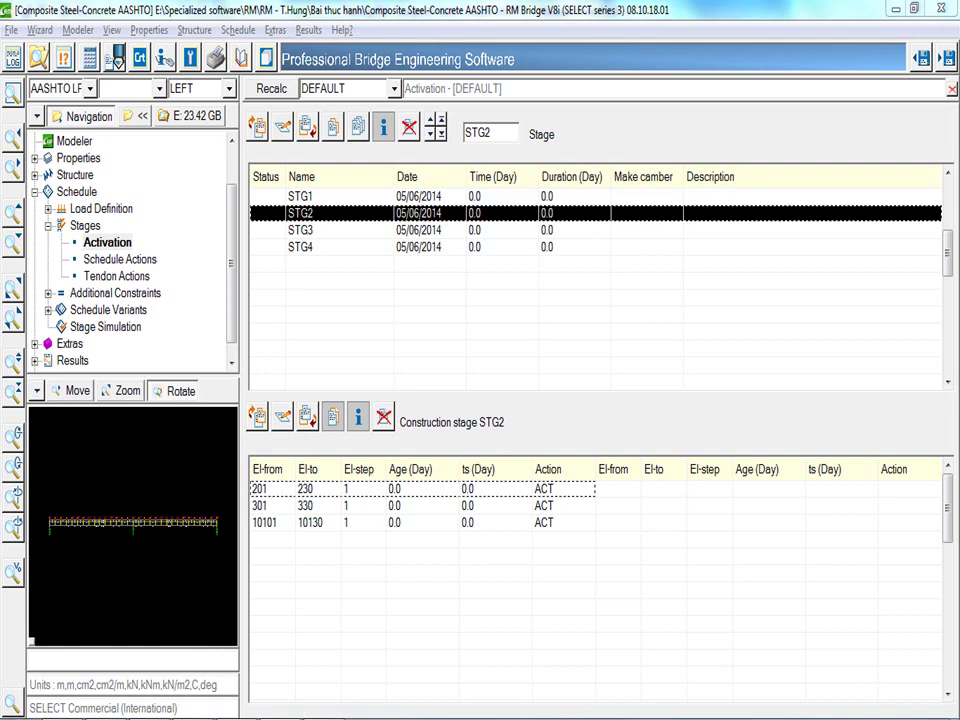
click(125, 259)
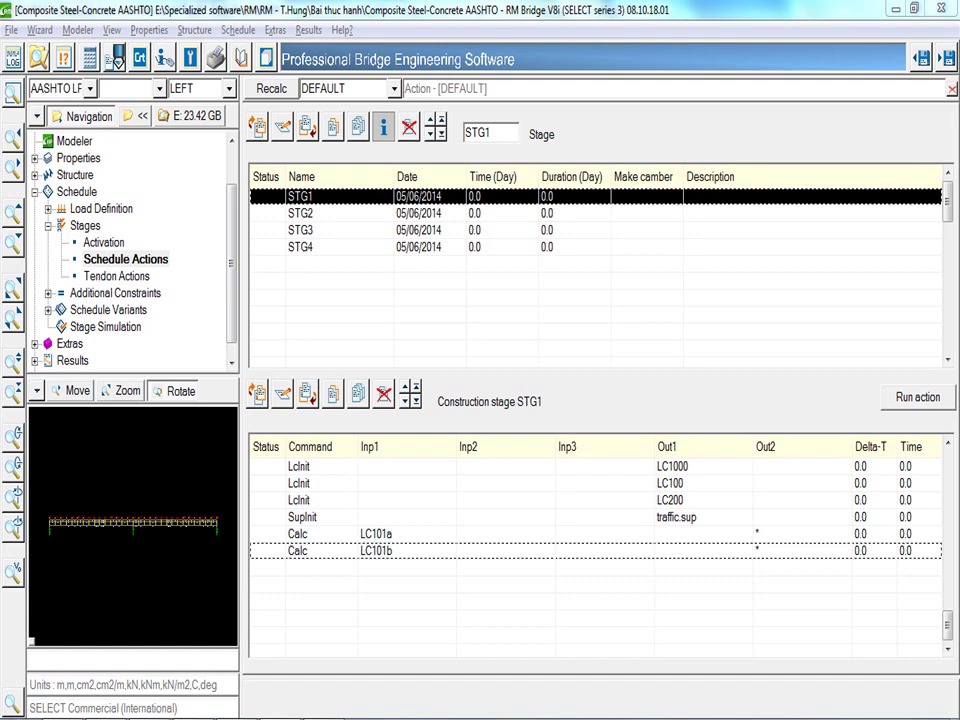
click(300, 213)
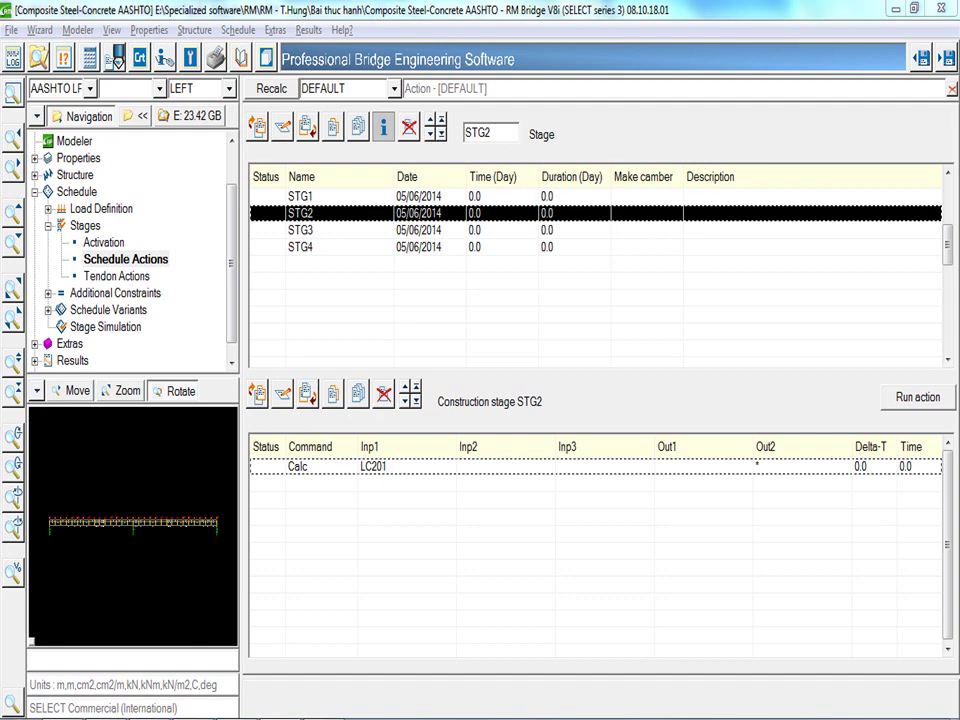
click(300, 230)
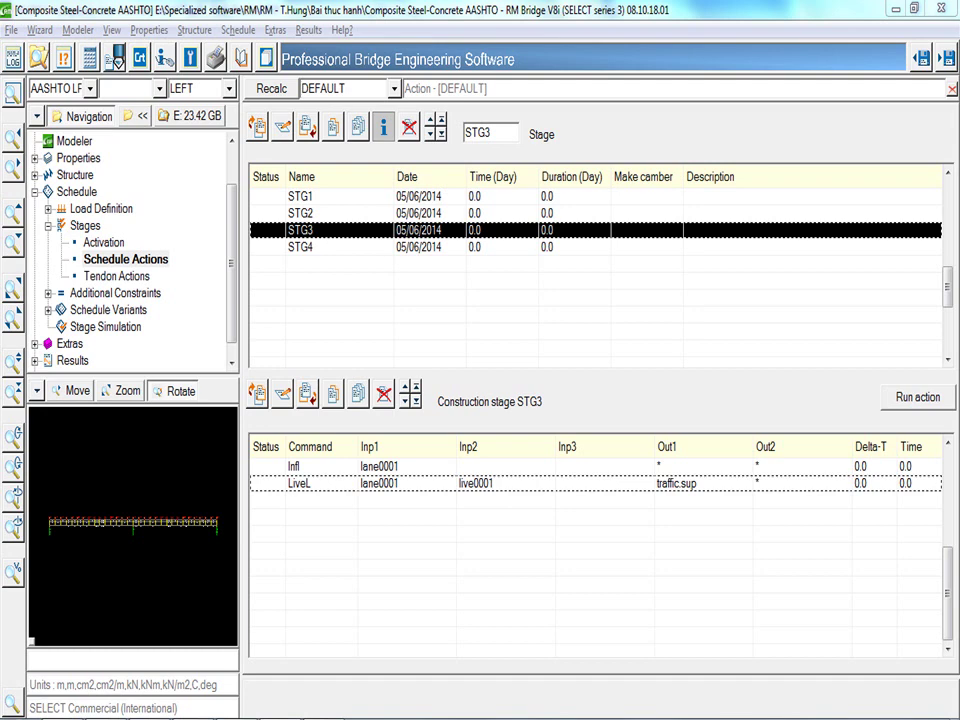
click(271, 88)
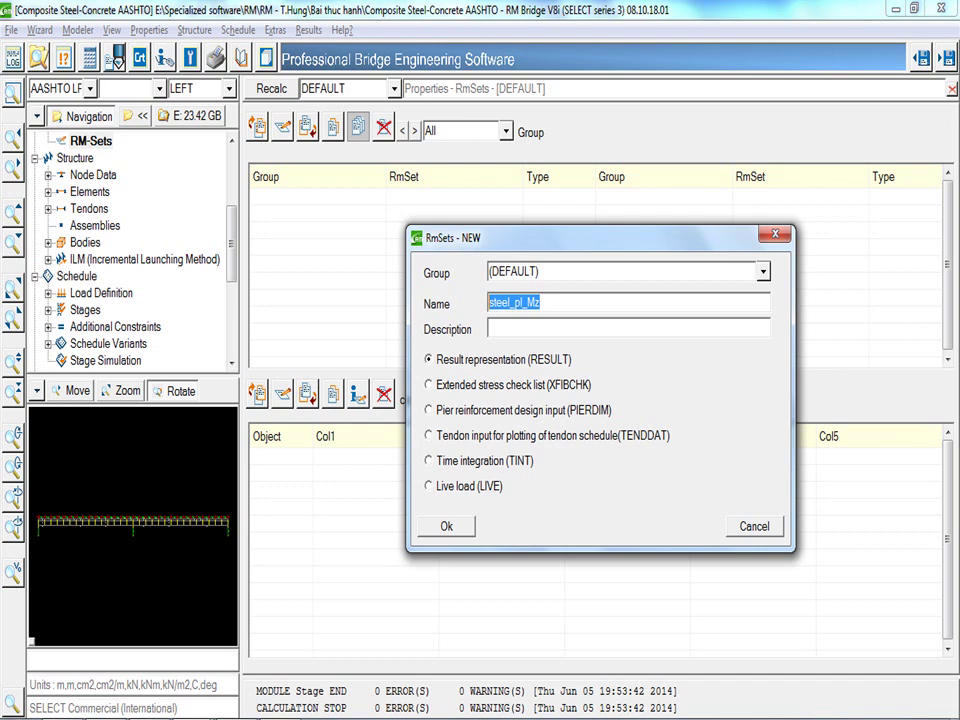
Create the result RM-set steel_pl_Mz for element group steel, with the Mz moment of LC1000 as total, split, local result.
key(Return)
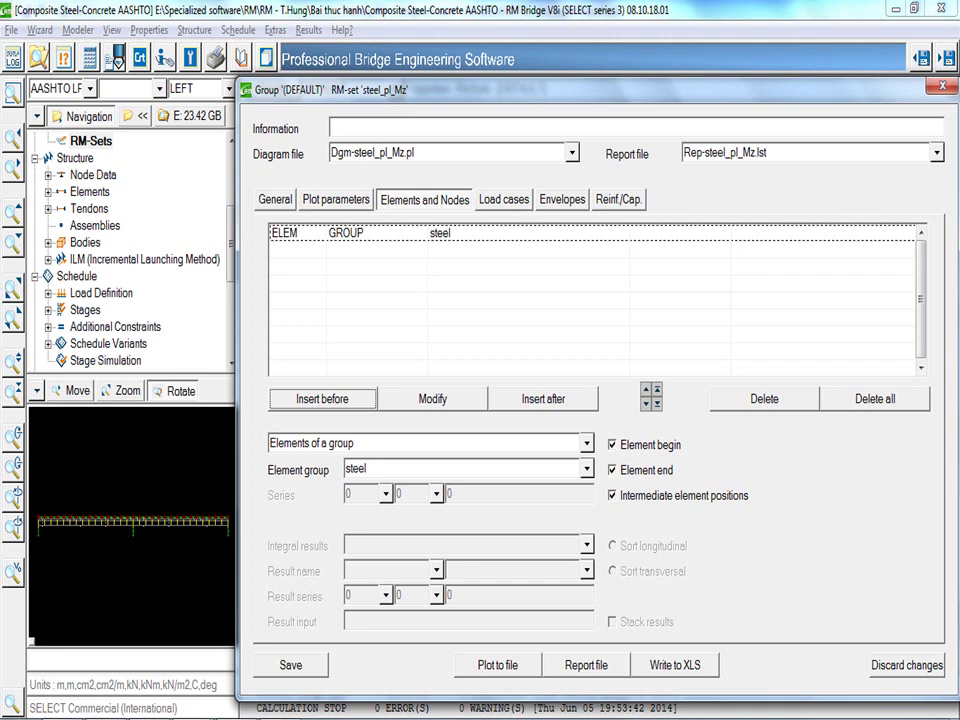
key(ctrl+Tab)
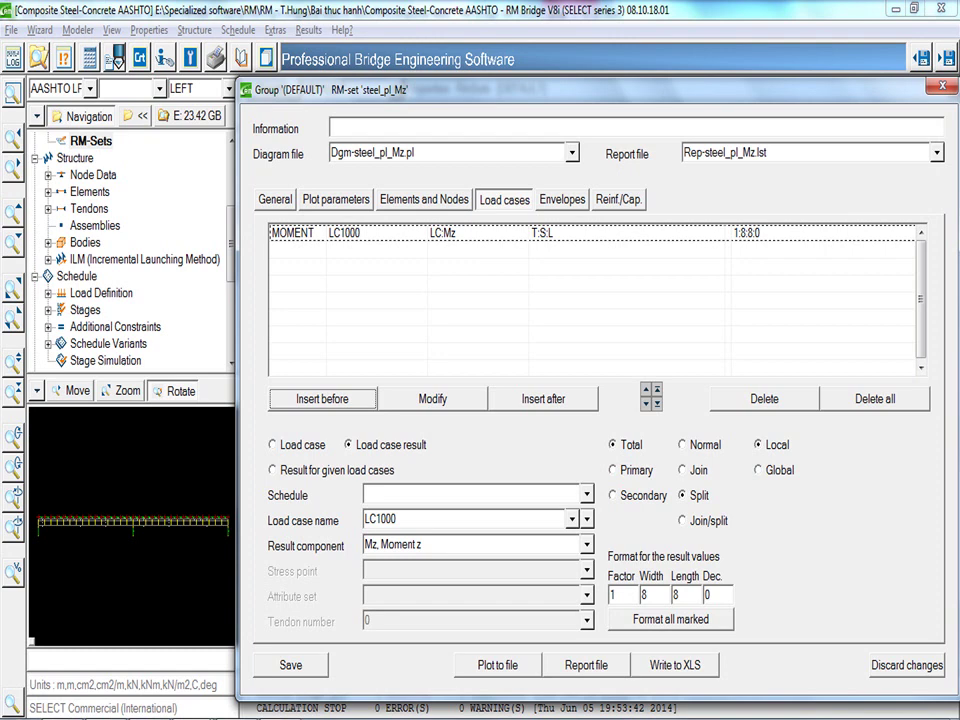
key(Escape)
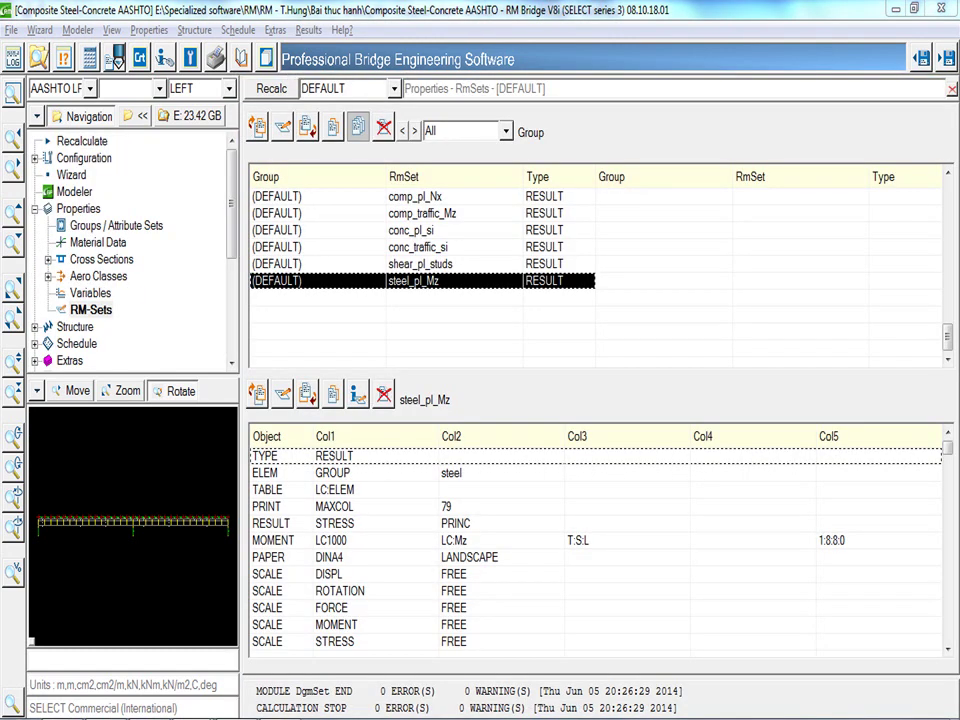